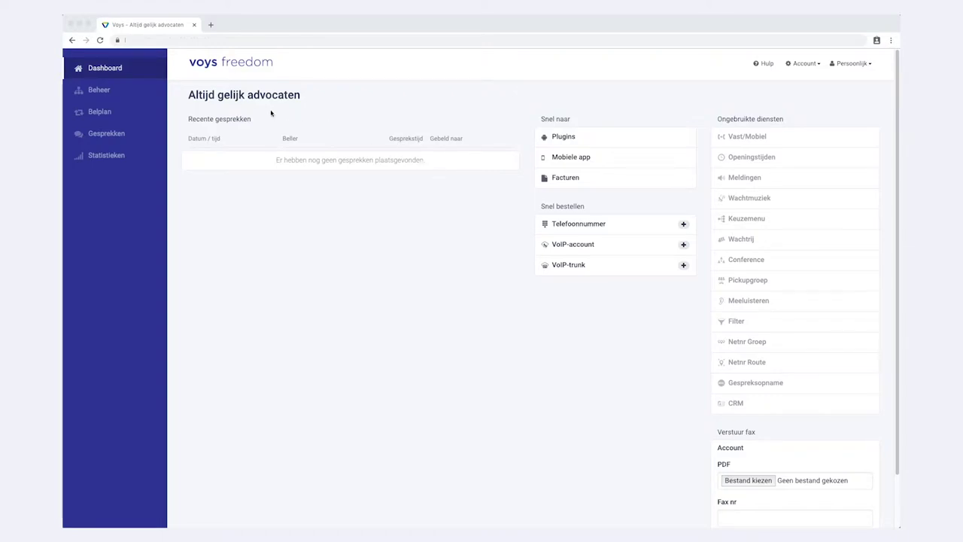
Step: Start adding a new Keuzemenu under Beheer and accept the listed package and module prices
left_click(101, 93)
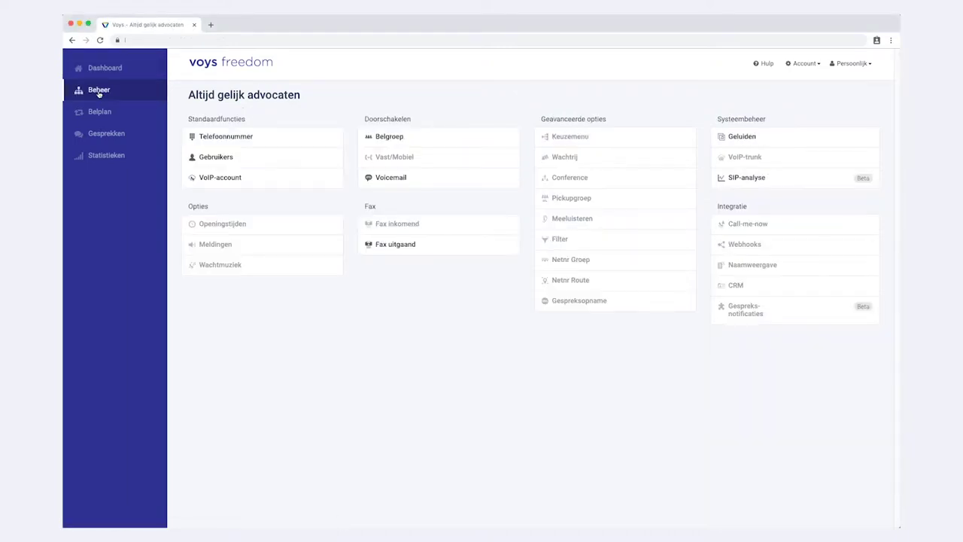
left_click(570, 141)
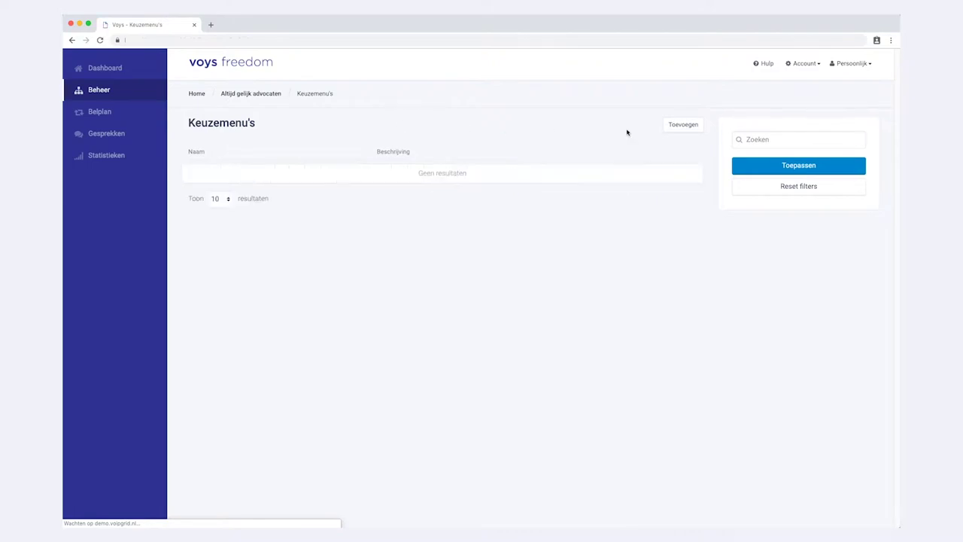
left_click(680, 130)
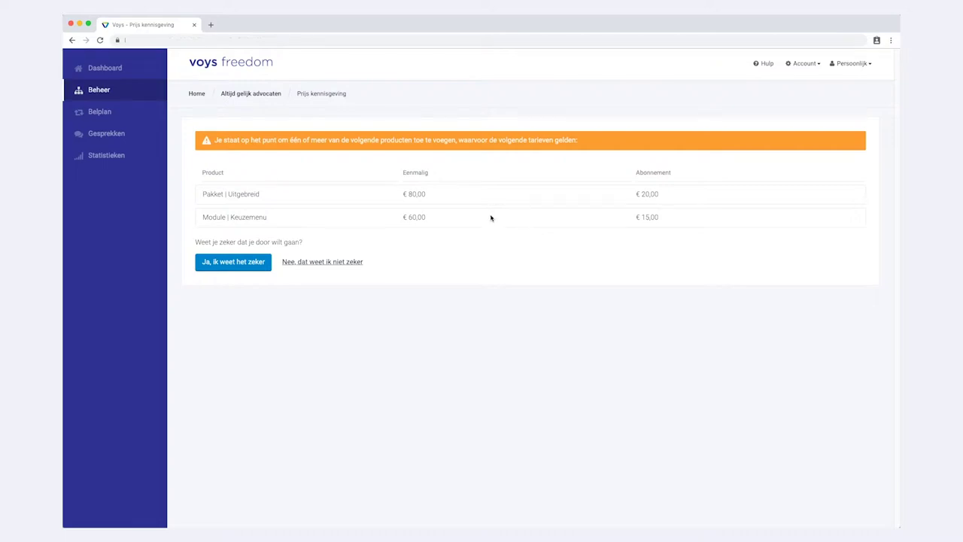
left_click(246, 262)
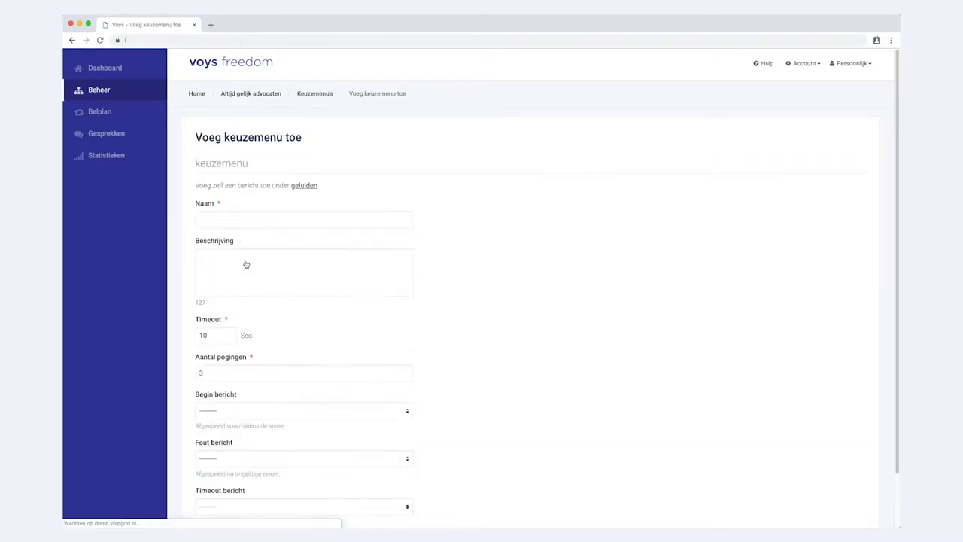
Step: Name the new menu Keuzemenu and give it the description Hoofdnummer
left_click(234, 220)
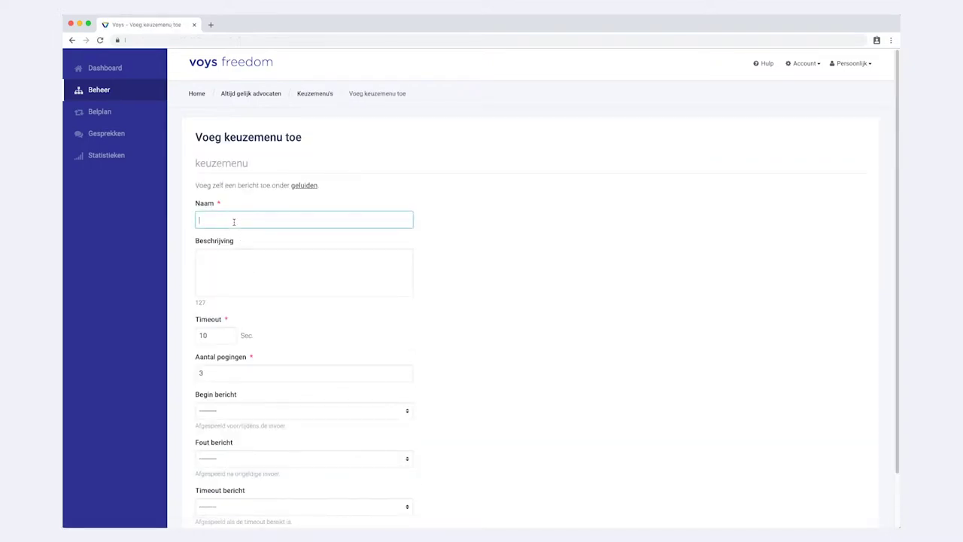
type("Keuzemenu")
left_click(226, 257)
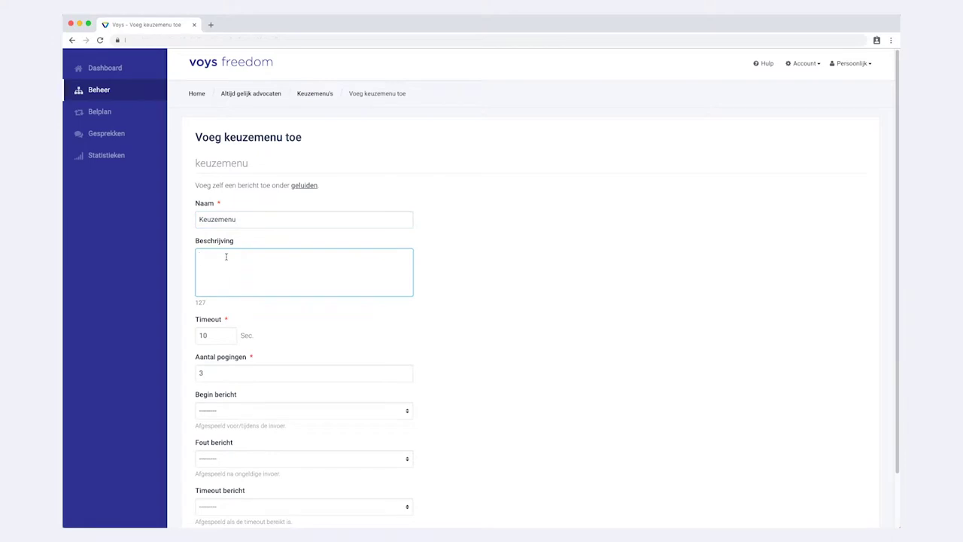
type("Hoofdnummer")
Step: Set the Begin bericht to Keuzemenu and save the new menu
scroll(220, 337, "down", 2)
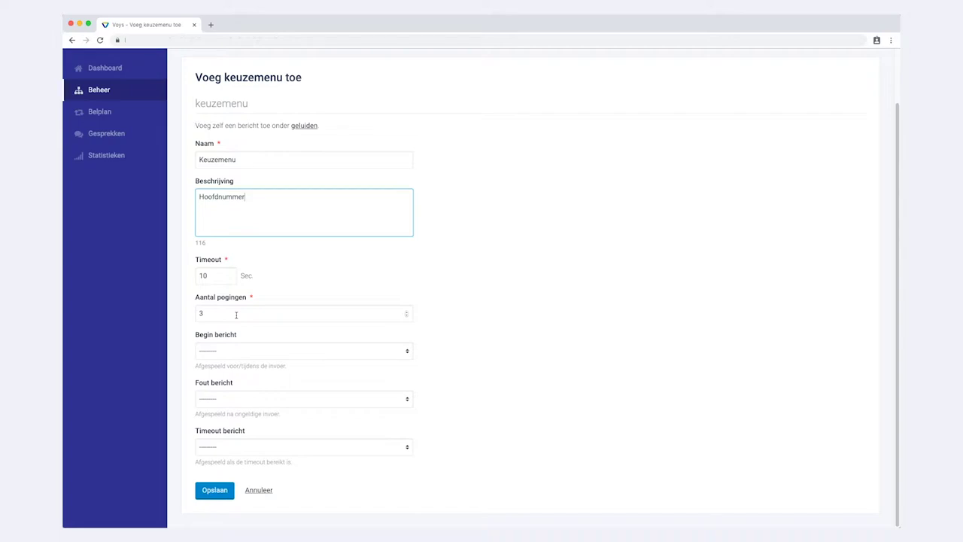
left_click(250, 354)
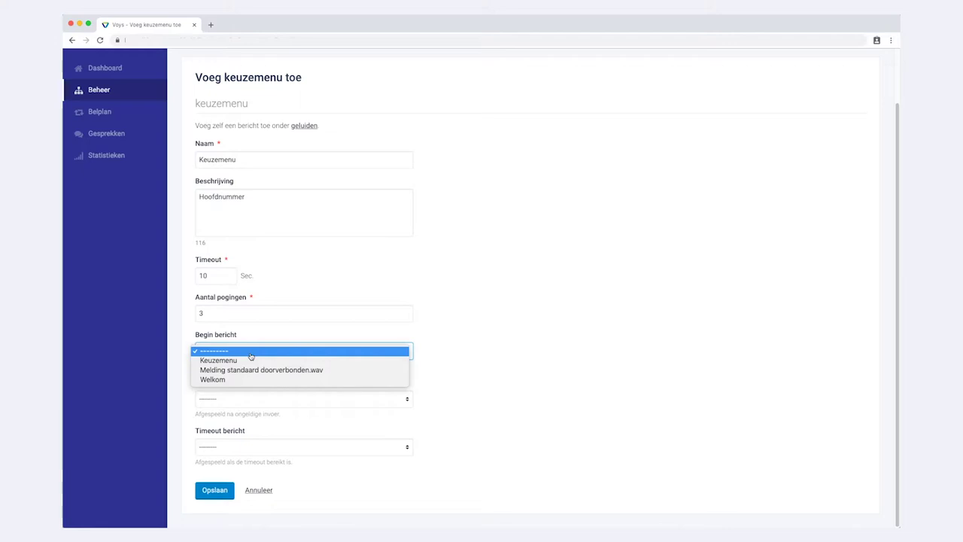
left_click(248, 360)
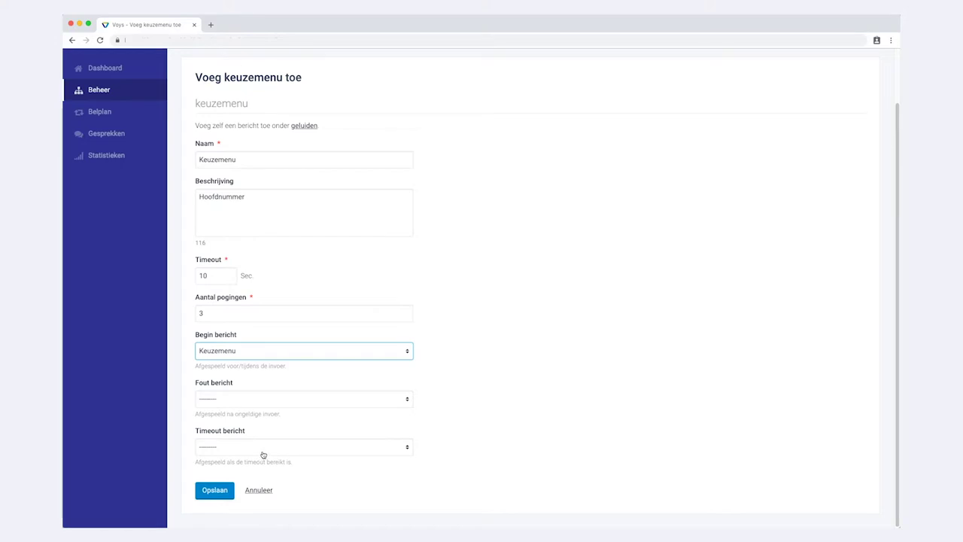
left_click(224, 490)
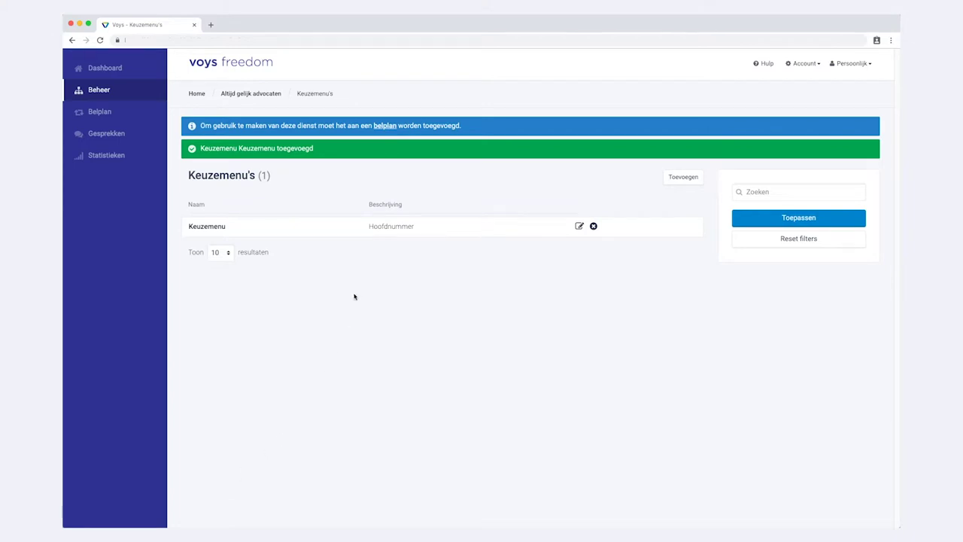
Step: Add a belplan for the first suggested phone number with the description Hoofdnummer and continue to its step setup
left_click(387, 128)
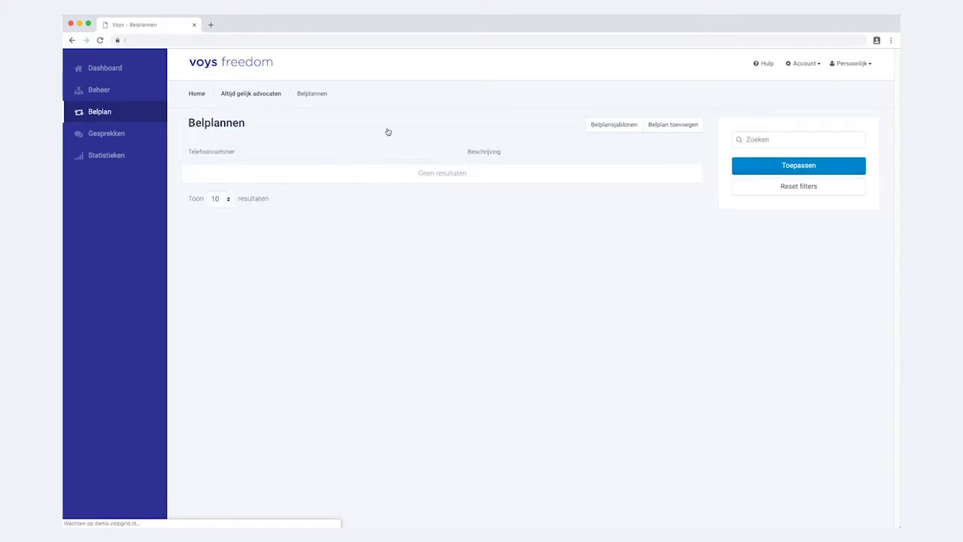
left_click(669, 129)
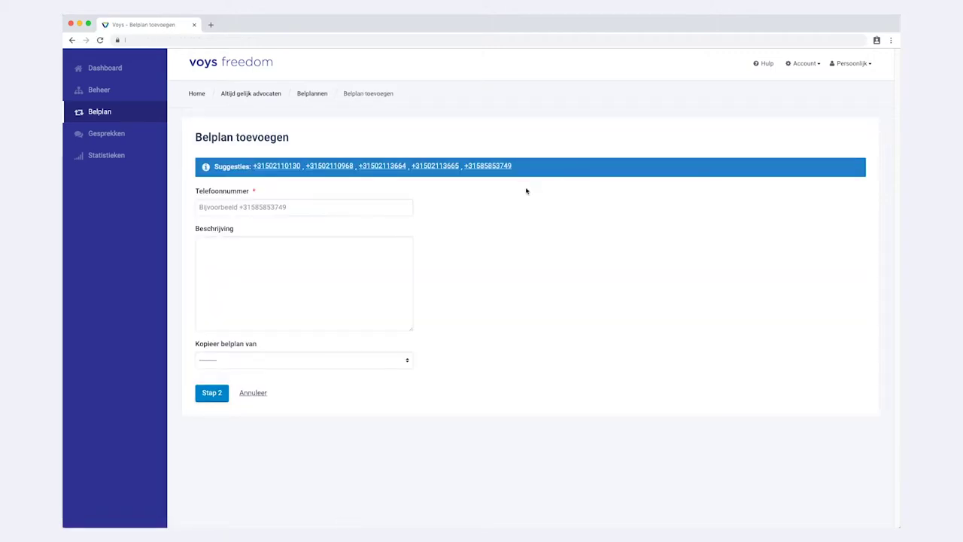
left_click(289, 166)
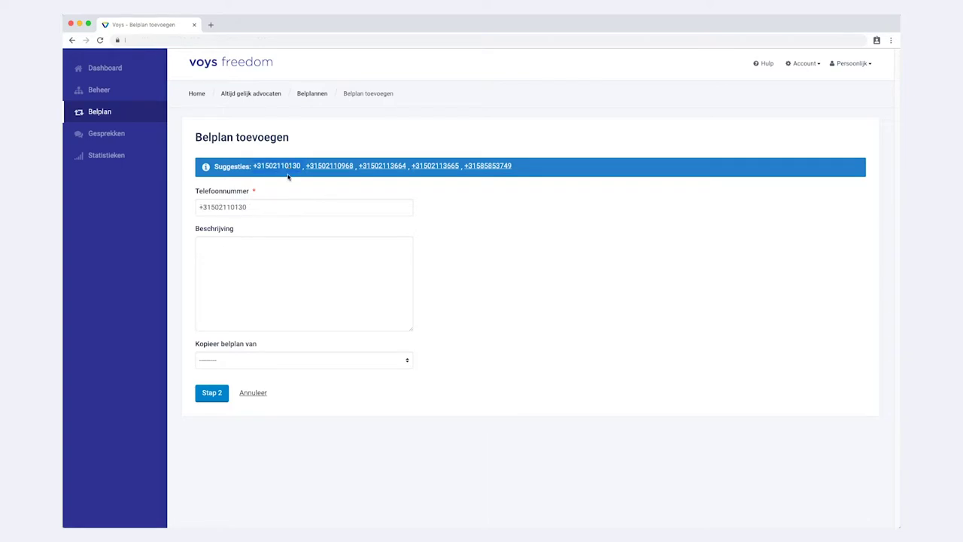
left_click(218, 258)
type("Hoofdnummer")
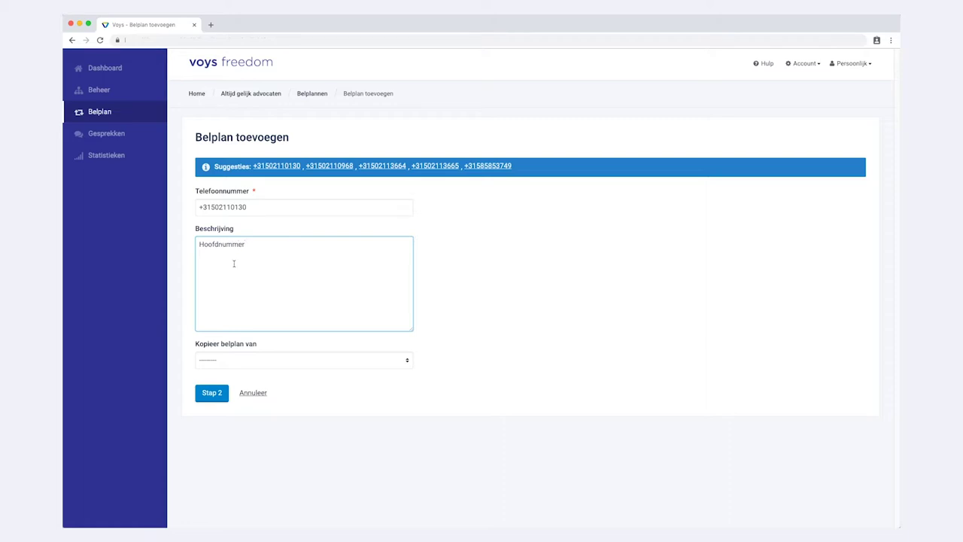
left_click(215, 392)
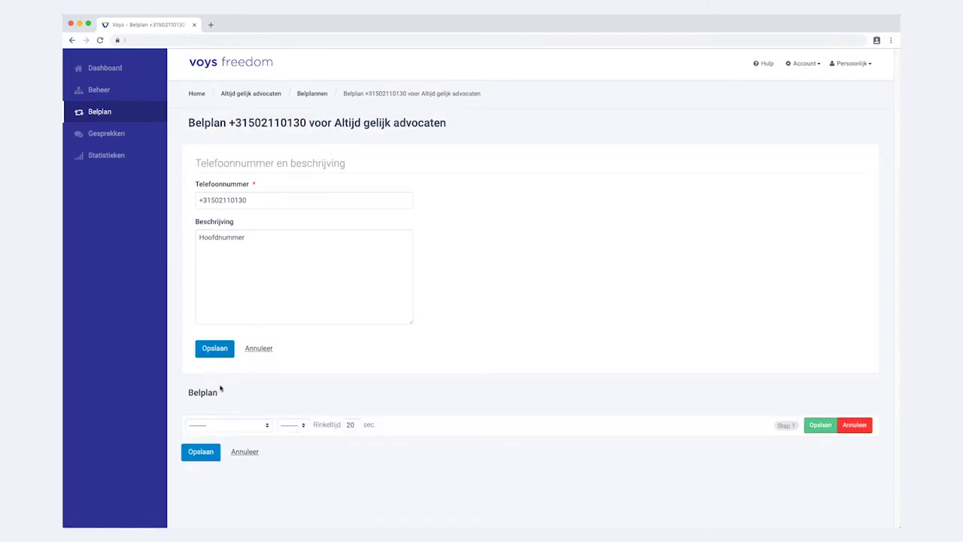
Step: Set step 1 of the belplan to the Keuzemenu type with the menu Keuzemenu and save the step
left_click(268, 428)
scroll(228, 518, "down", 2)
left_click(226, 500)
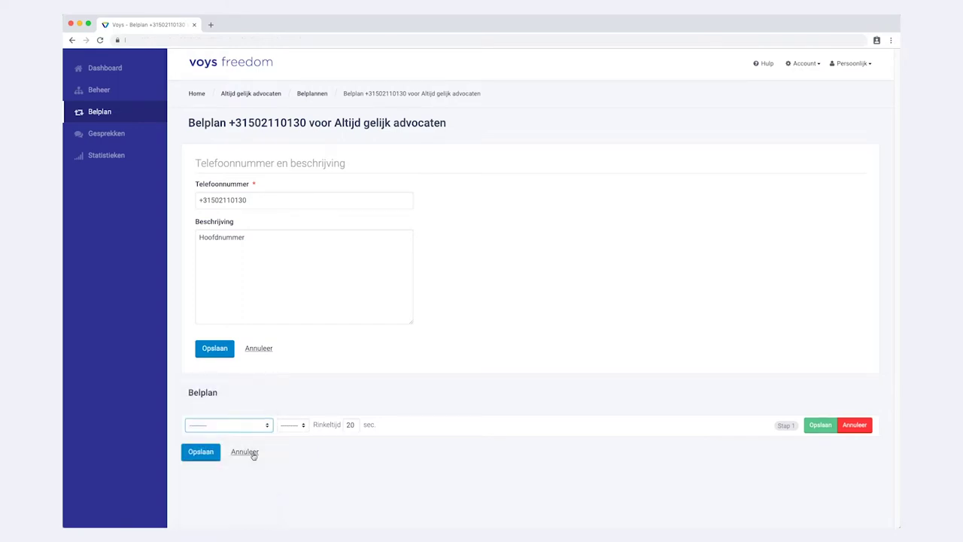
left_click(304, 427)
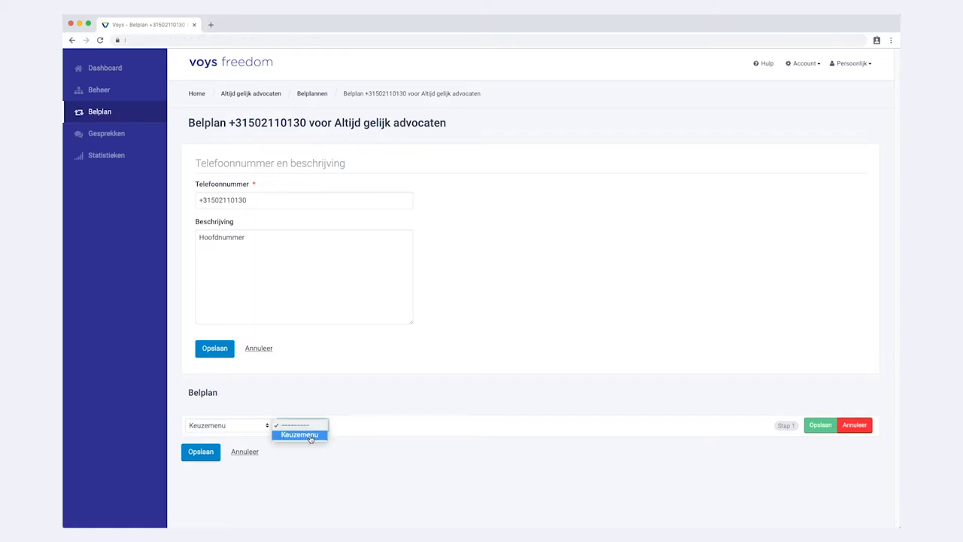
left_click(310, 436)
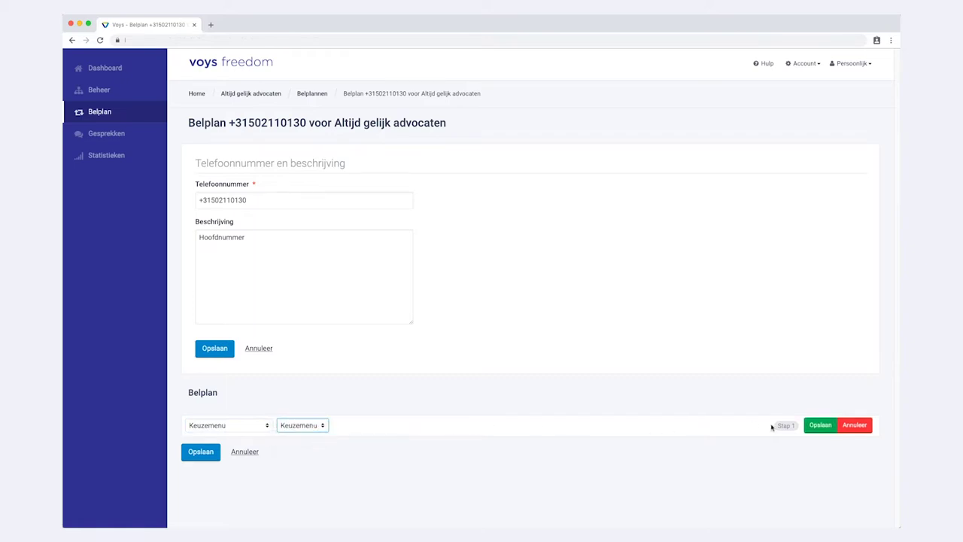
left_click(814, 431)
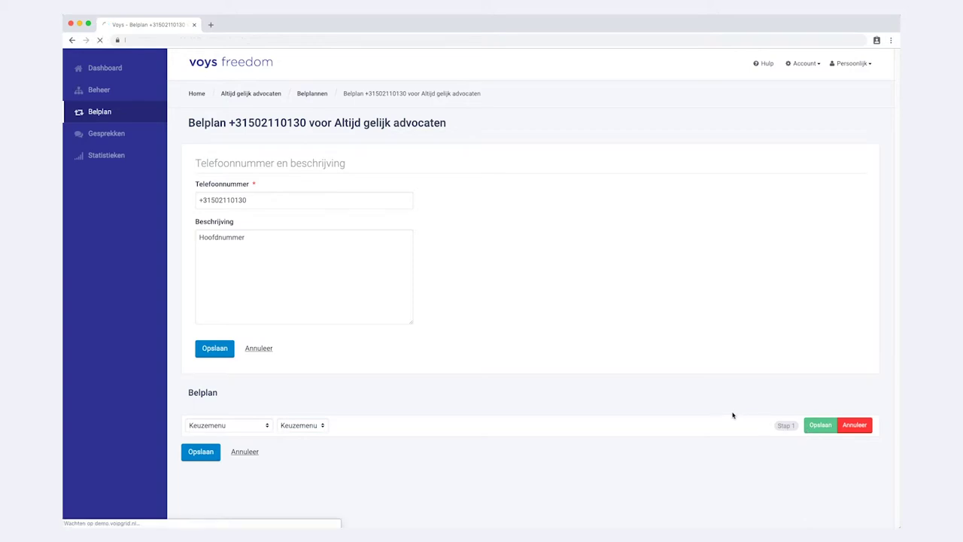
Step: Set the empty option under the Keuzemenu step to 1 and save it
scroll(660, 414, "down", 3)
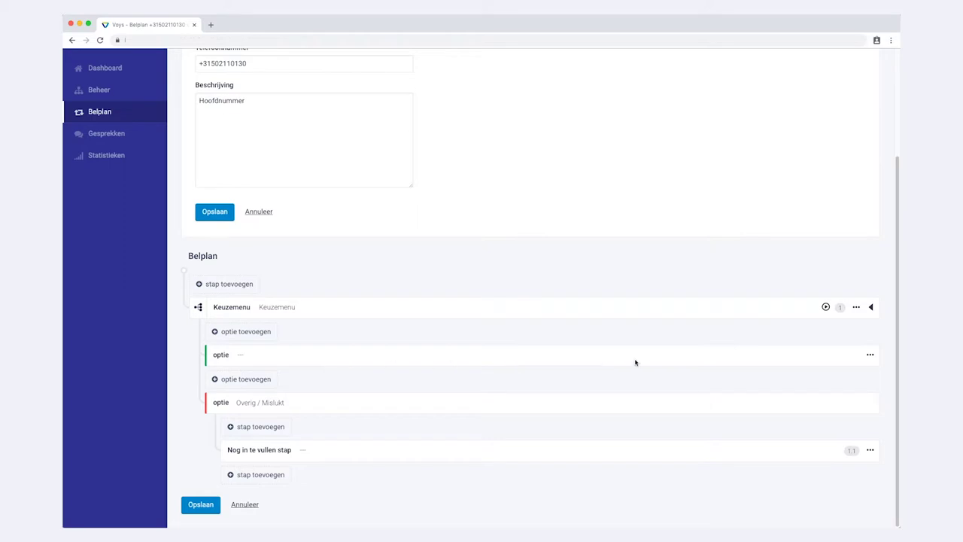
left_click(871, 356)
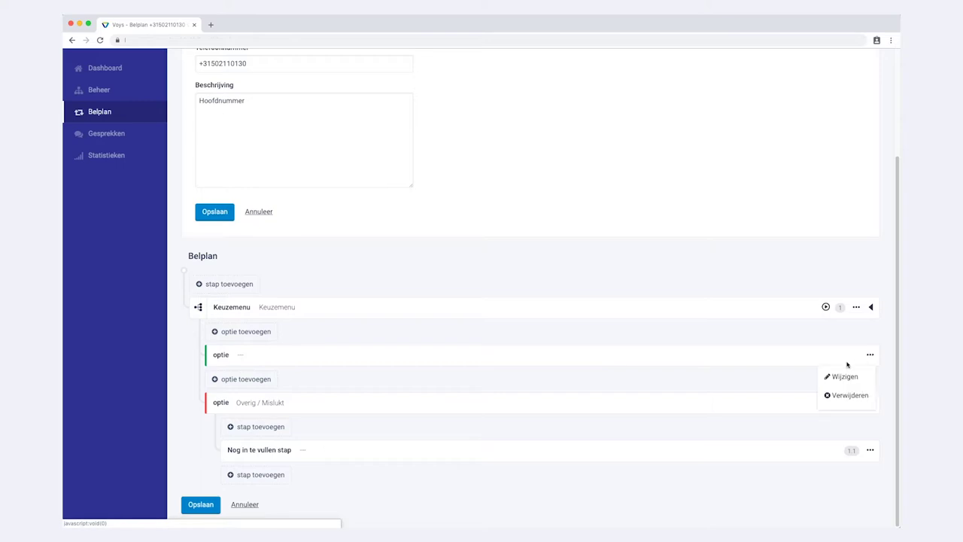
left_click(845, 379)
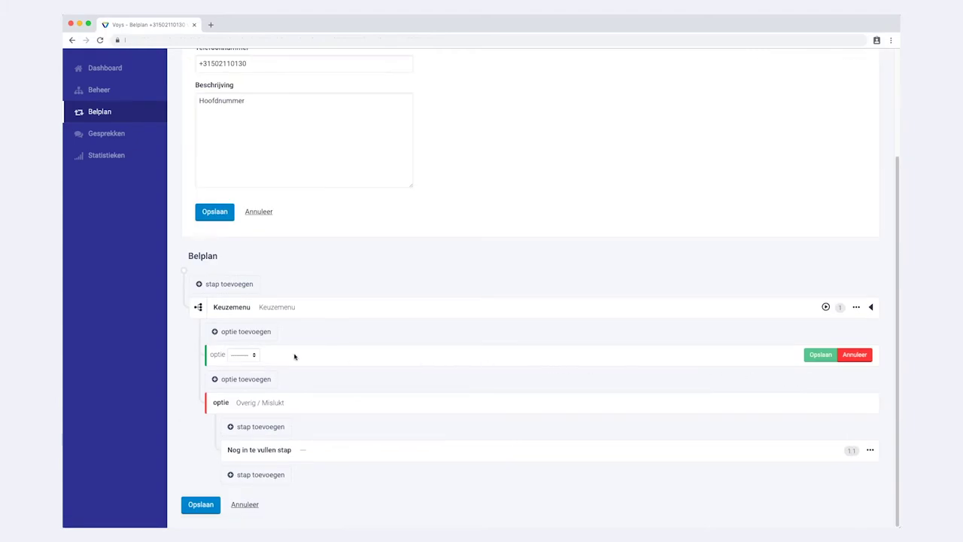
left_click(242, 355)
left_click(250, 366)
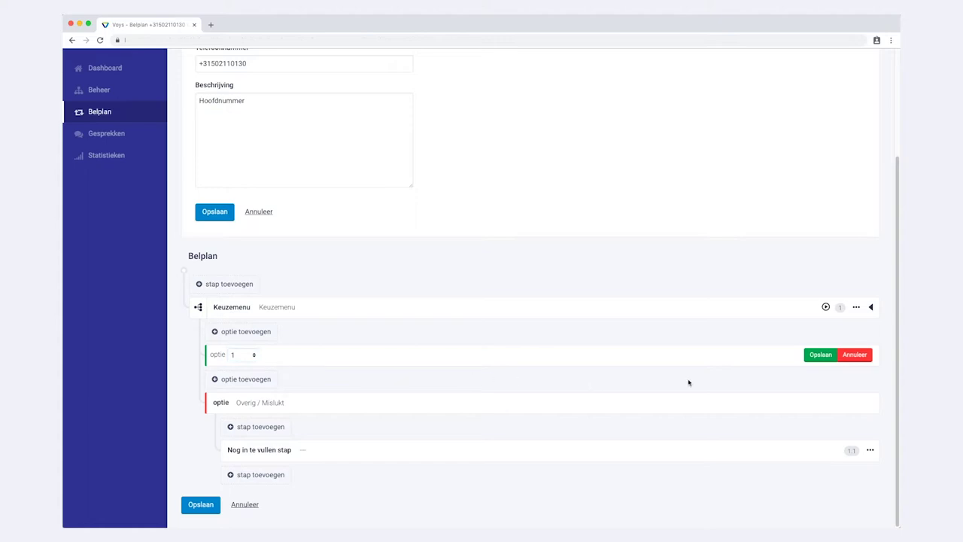
left_click(827, 357)
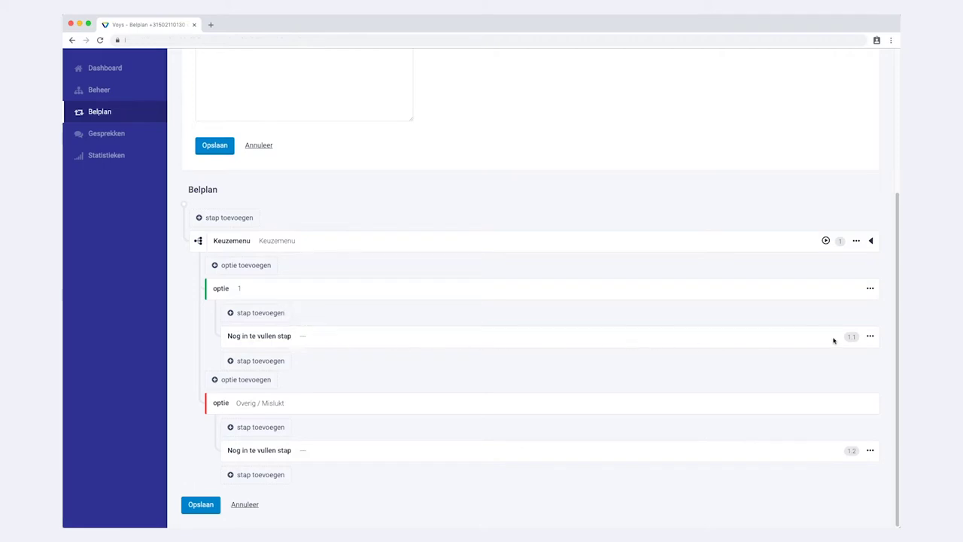
Step: Fill in the empty step under option 1 with VoIP account 202/Receptie and a 30-second ring time, and save it
left_click(870, 336)
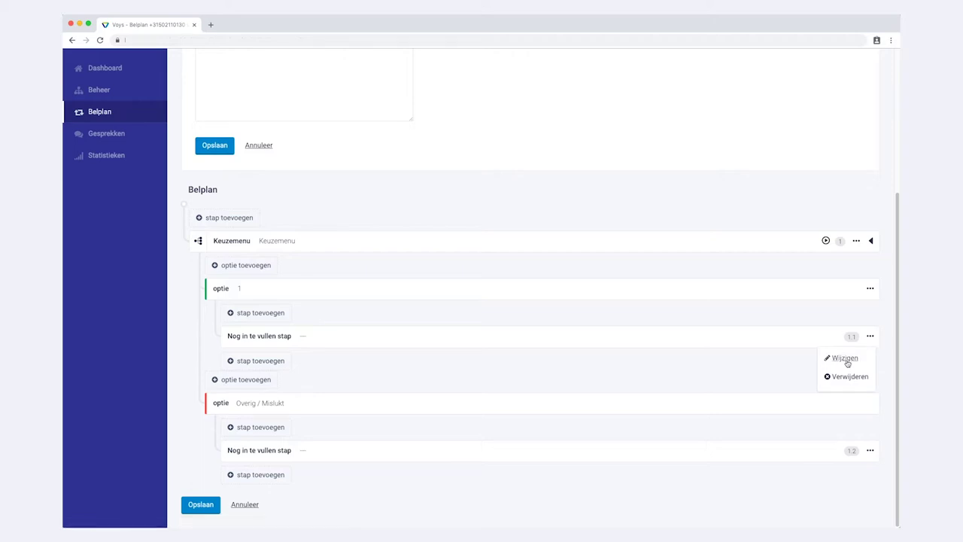
left_click(845, 359)
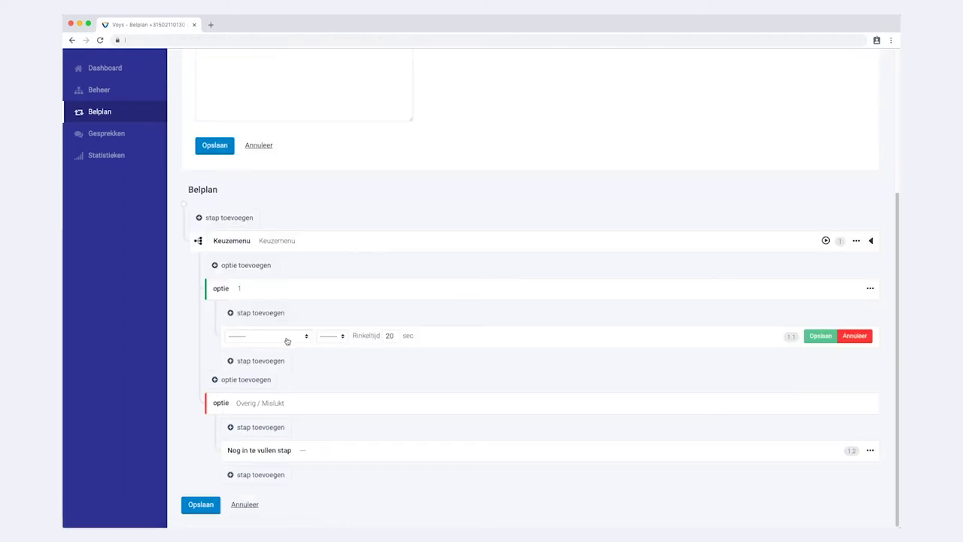
left_click(277, 338)
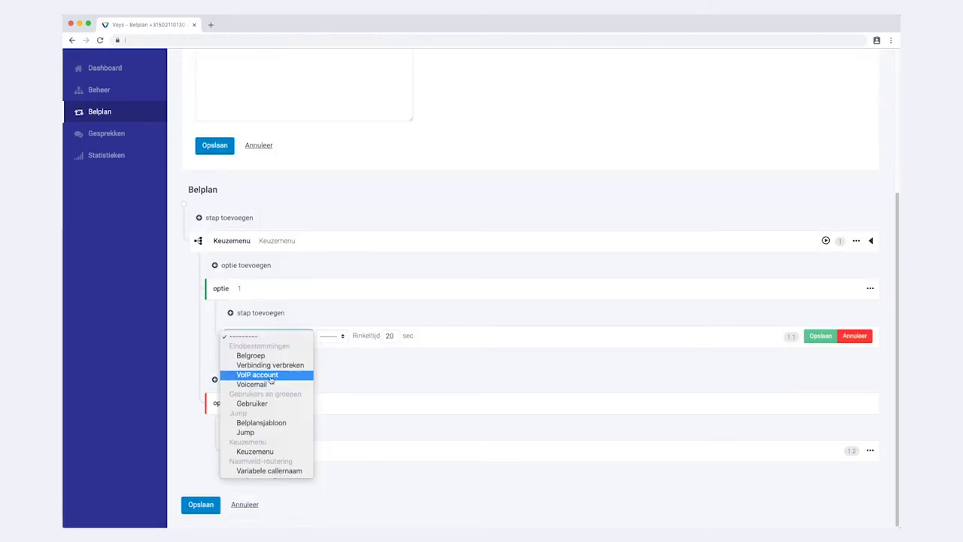
left_click(281, 375)
left_click(339, 338)
left_click(342, 355)
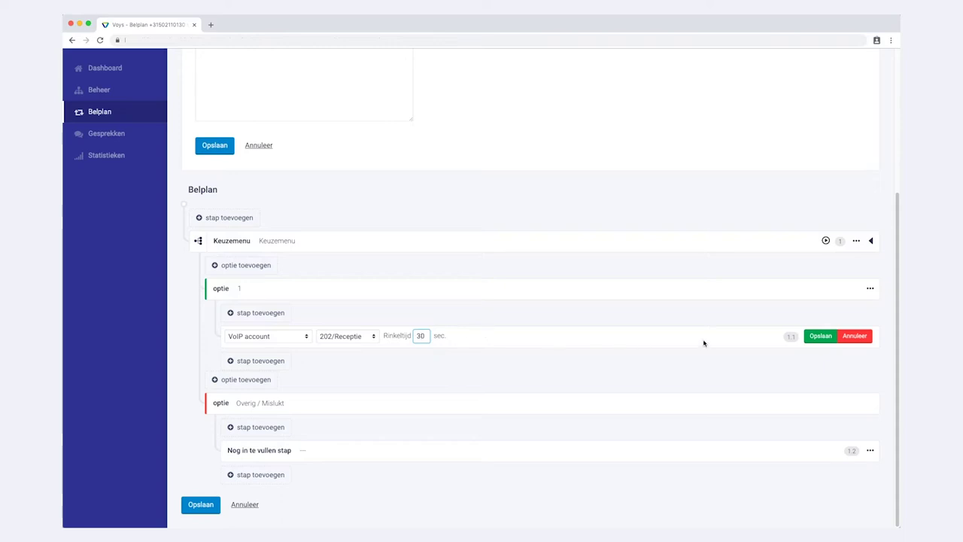
left_click(831, 340)
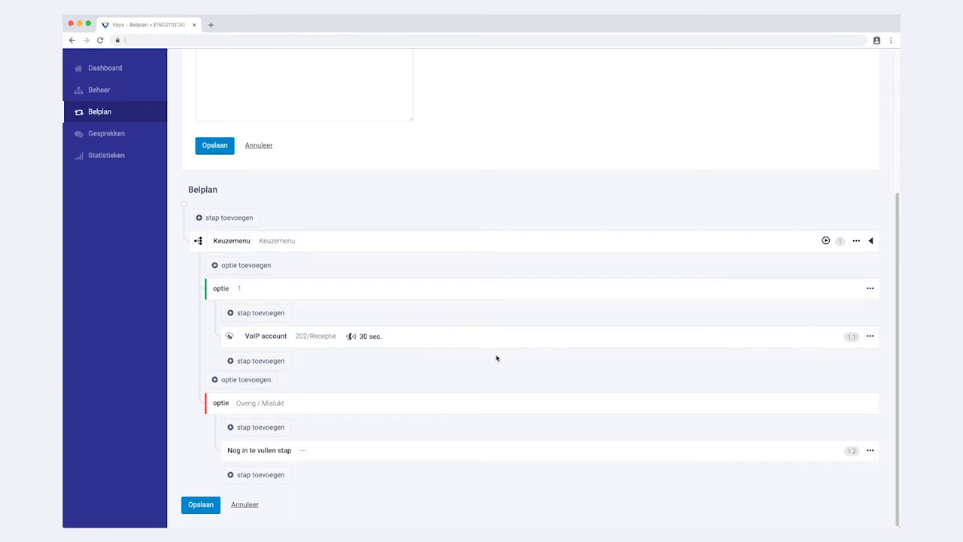
Step: Add a step after the 202/Receptie step that routes to VoIP account 201/Altijd gelijk, and save it
left_click(268, 362)
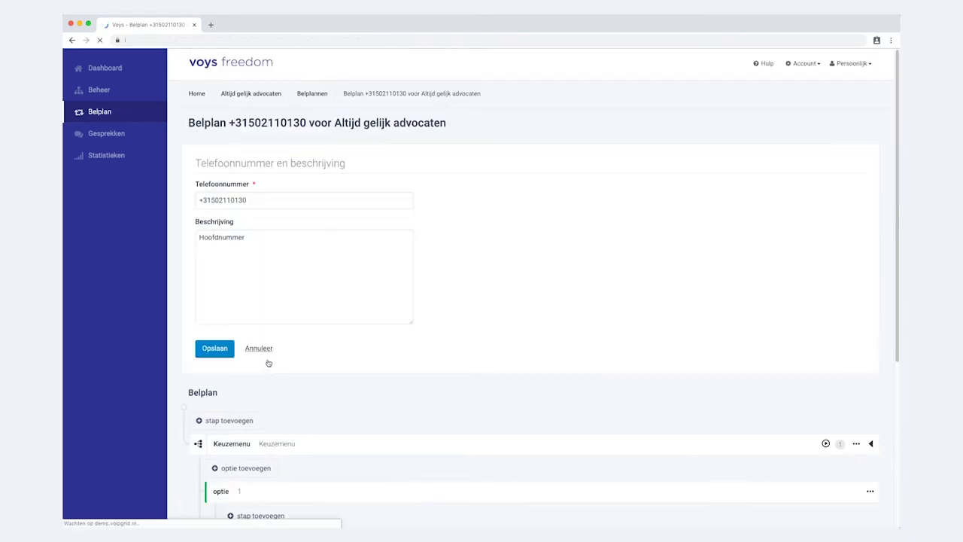
left_click(289, 338)
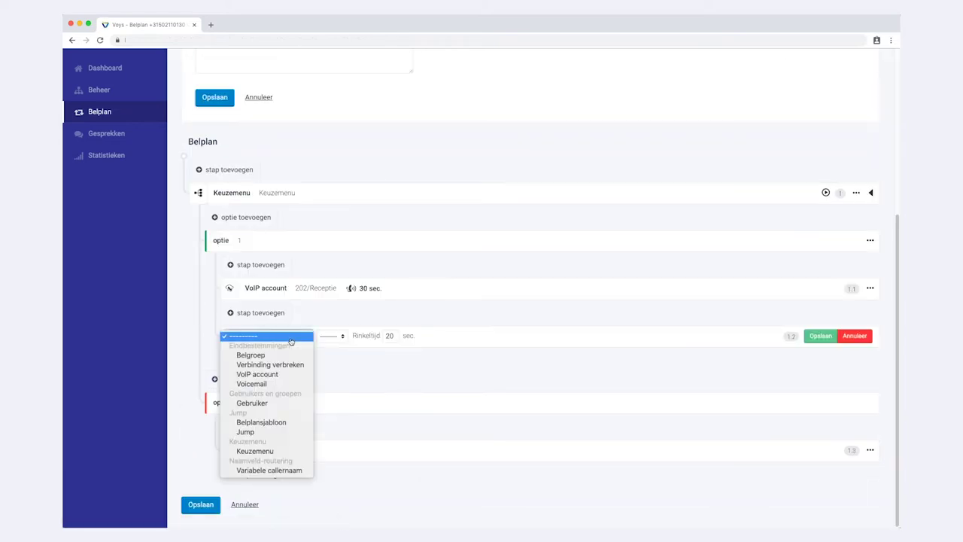
left_click(276, 375)
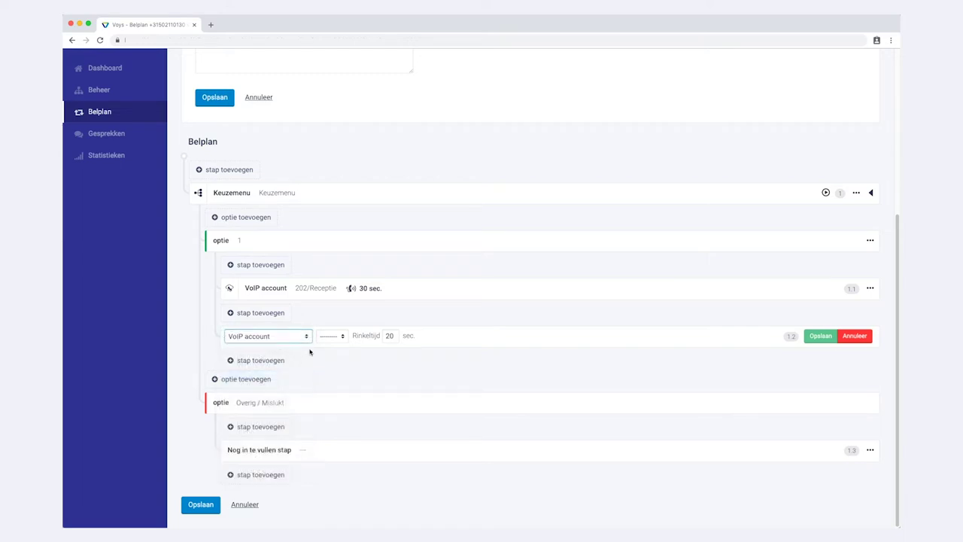
left_click(351, 338)
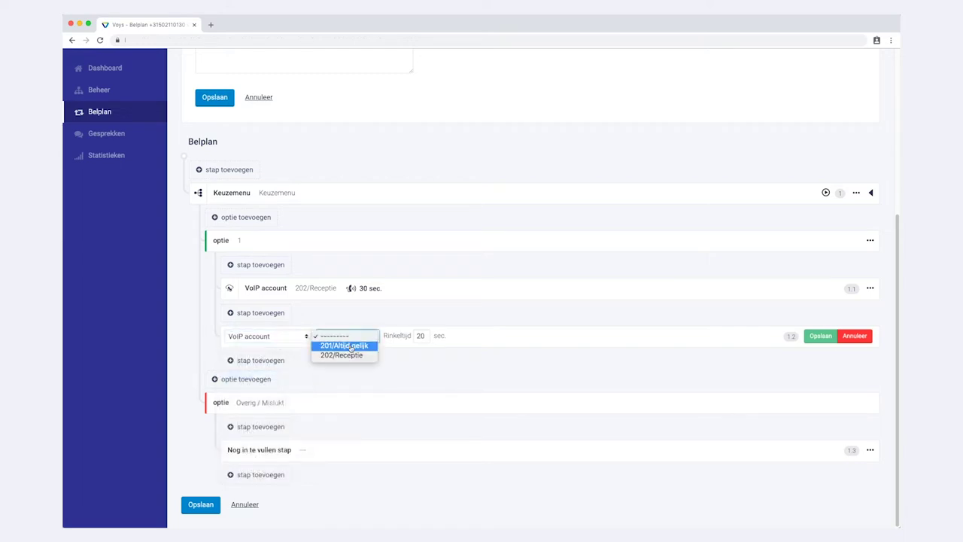
left_click(350, 347)
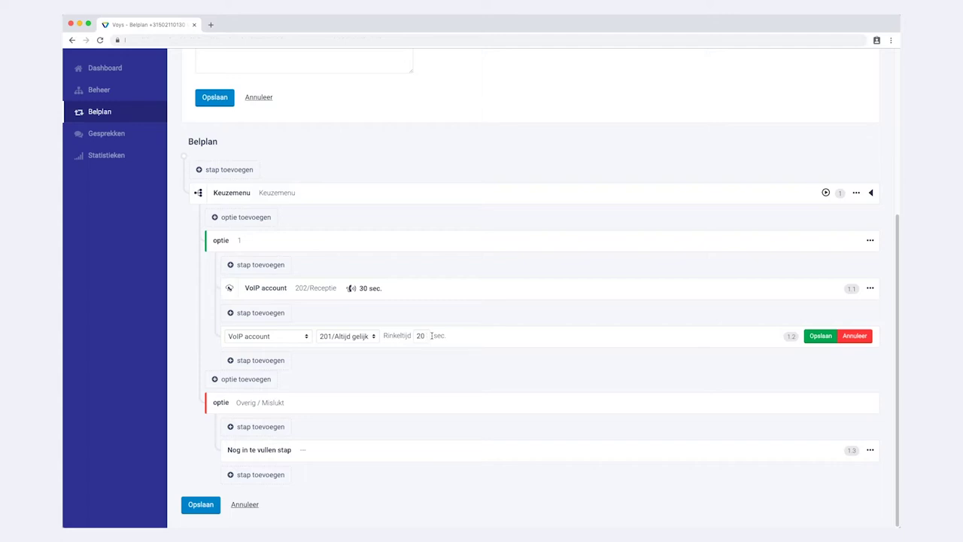
left_click(819, 336)
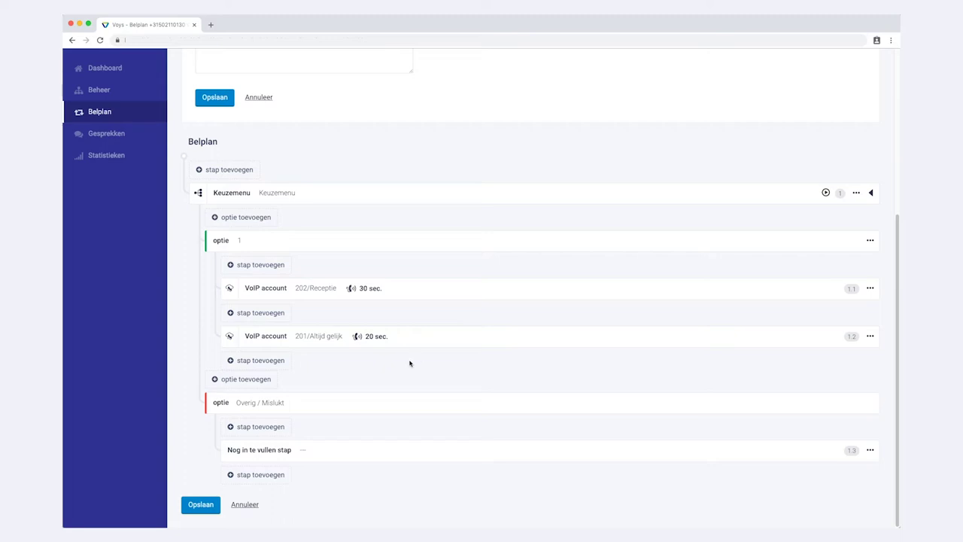
Step: Add and save option 2 after option 1, with its empty step set to Belgroep 401/Alle VoIP accounts and a 60-second ring time
left_click(245, 380)
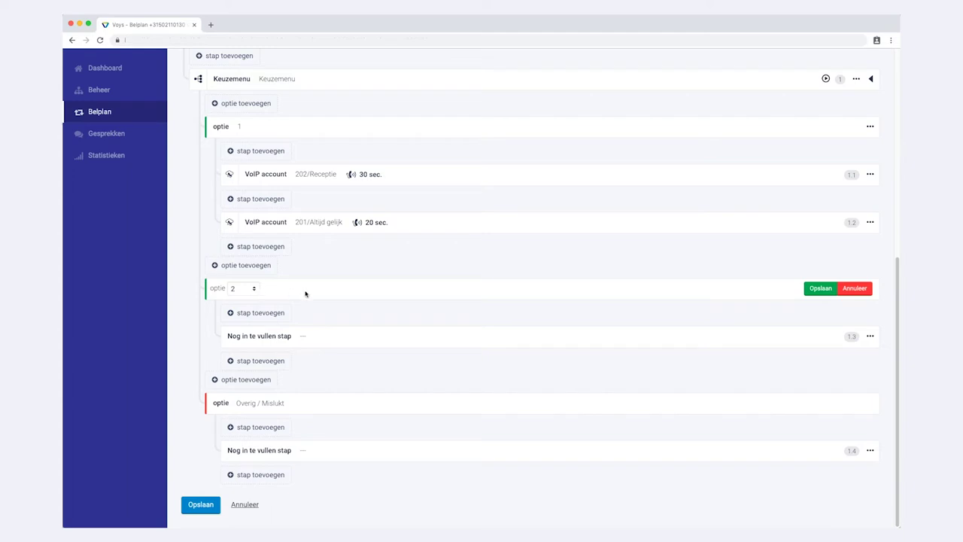
left_click(810, 293)
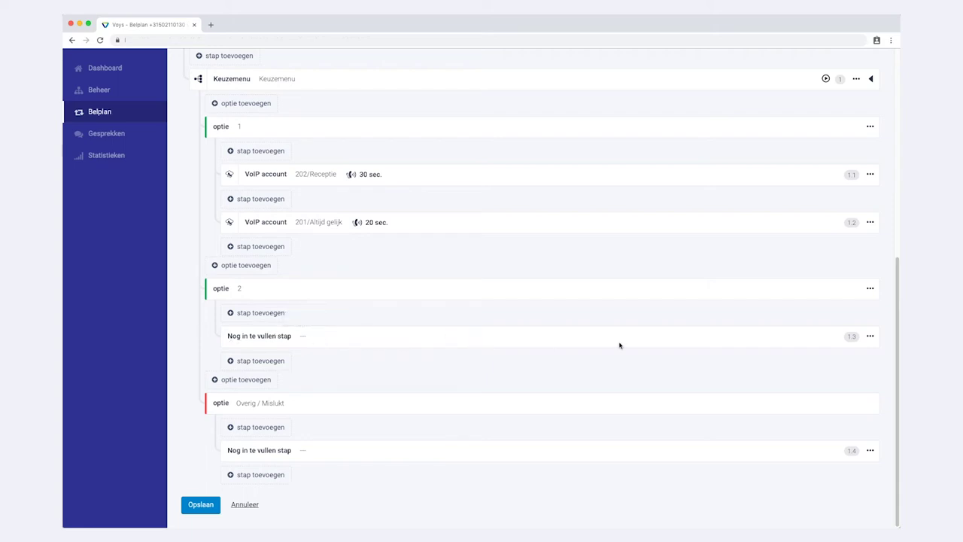
left_click(869, 336)
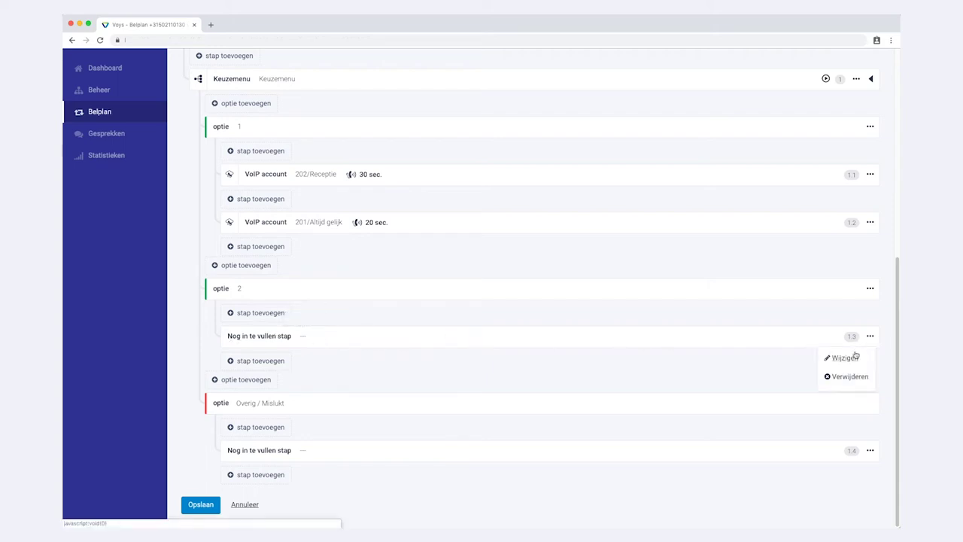
left_click(850, 361)
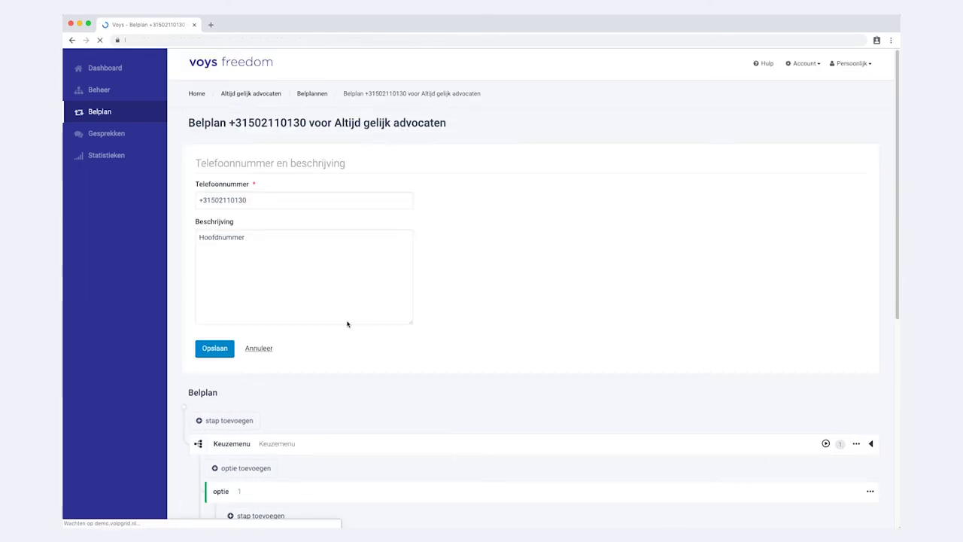
left_click(308, 337)
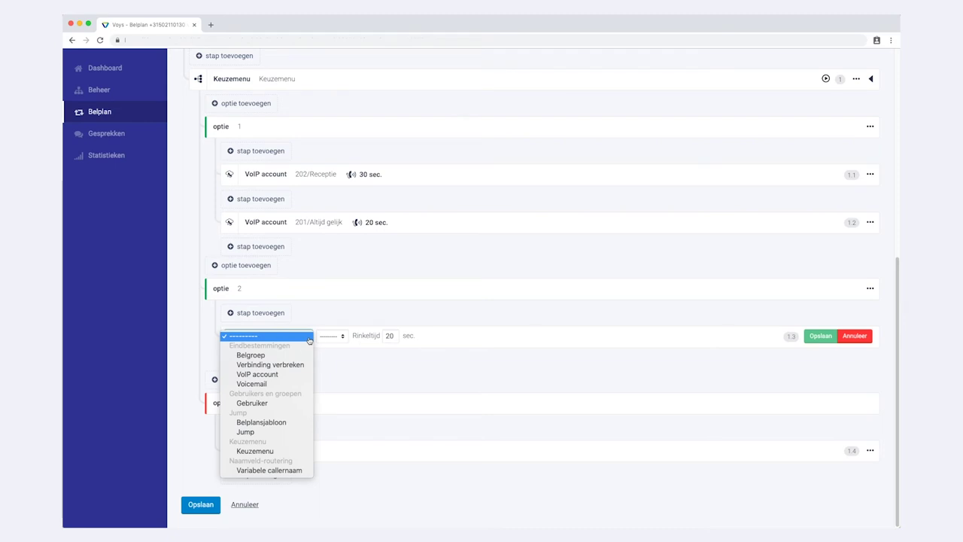
left_click(293, 354)
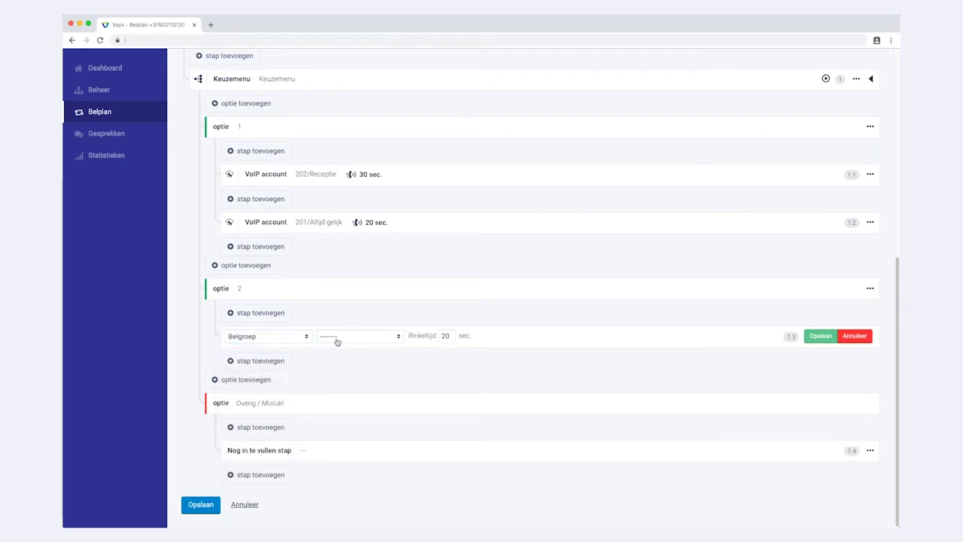
left_click(361, 339)
left_click(370, 347)
left_click(454, 337)
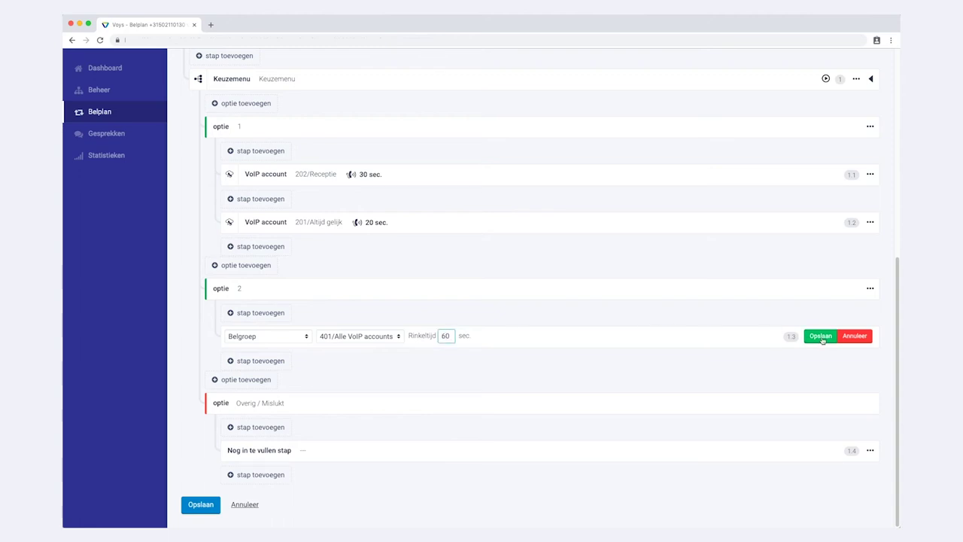
left_click(821, 337)
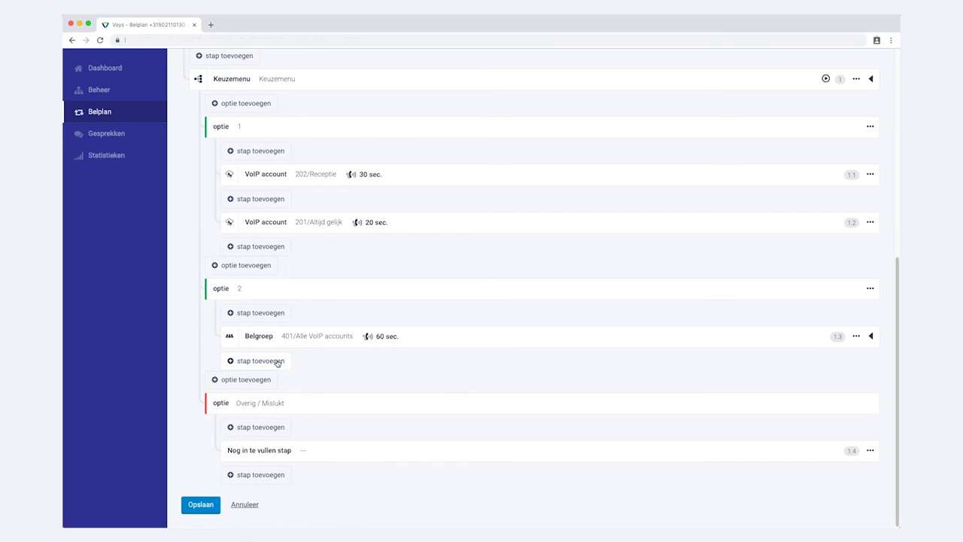
Step: Add a step after the Belgroep step under option 2 that routes to Voicemail 501/Algemeen, and save it
left_click(246, 362)
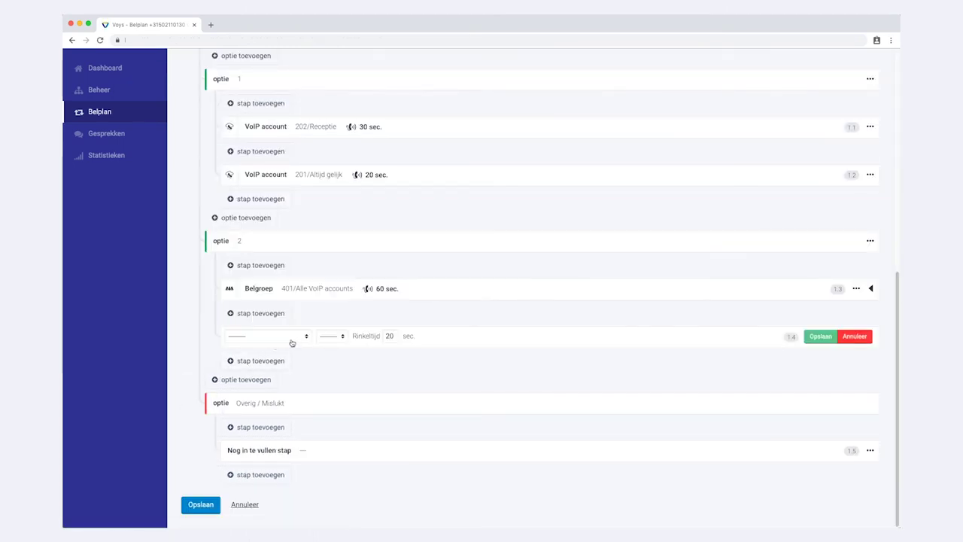
left_click(305, 340)
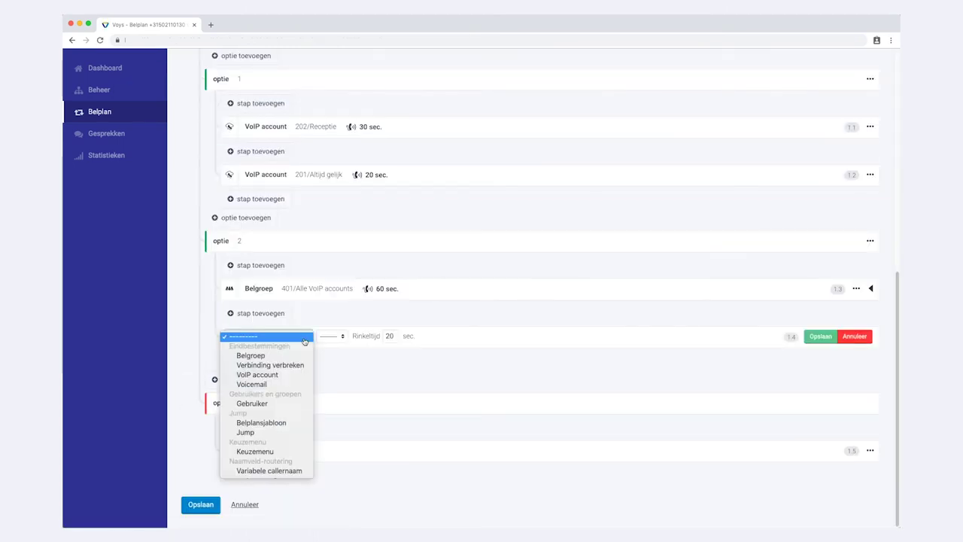
left_click(264, 386)
left_click(353, 341)
left_click(353, 346)
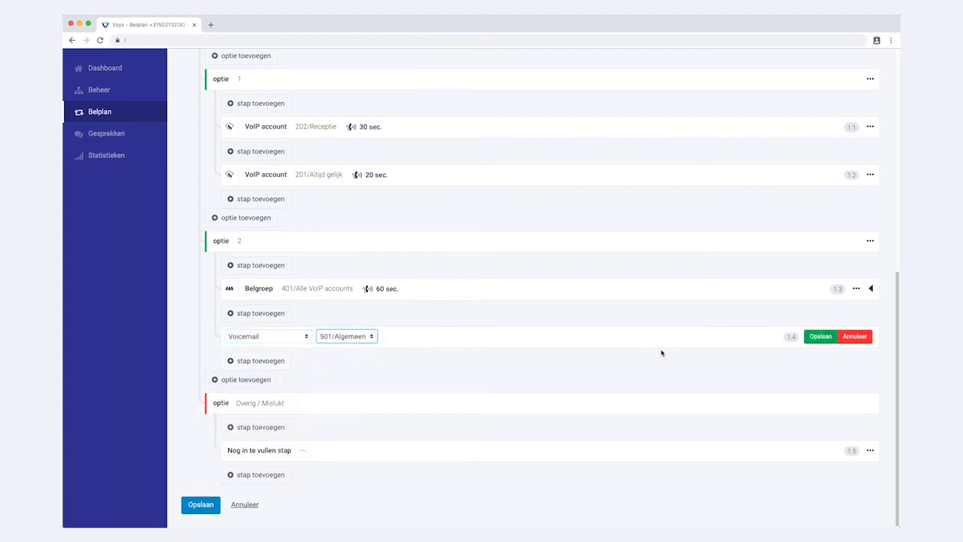
left_click(818, 337)
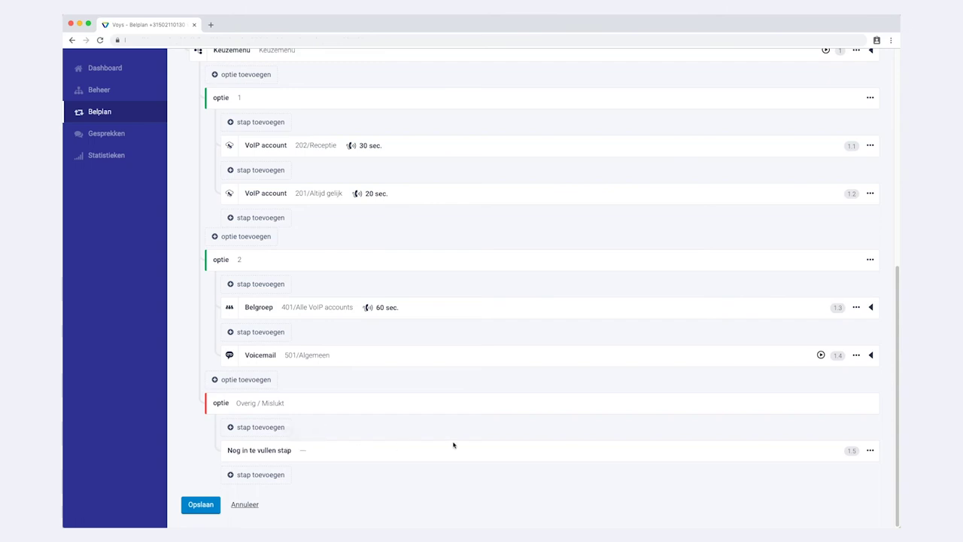
Step: Set the empty step under the Overig / Mislukt option to a Jump to step 1 of this belplan, and save it
left_click(871, 452)
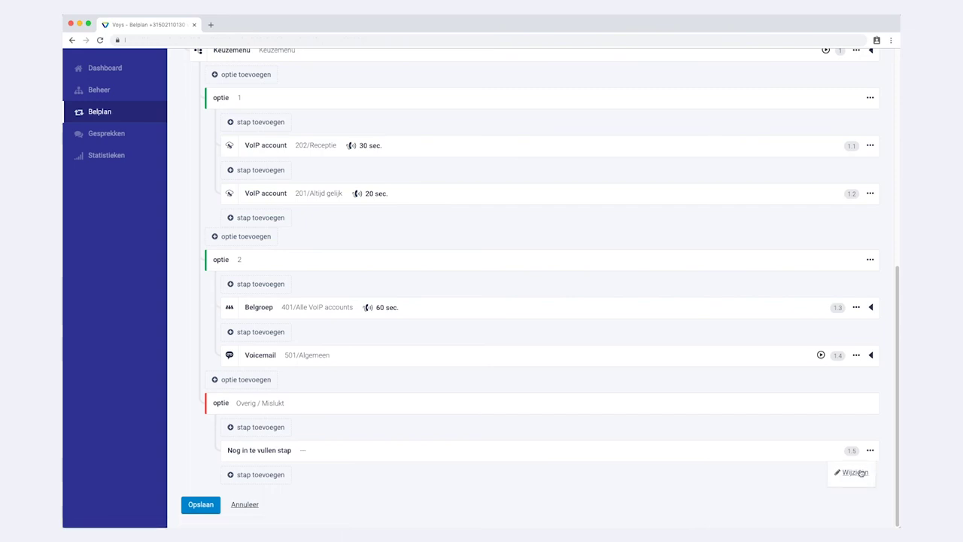
left_click(861, 473)
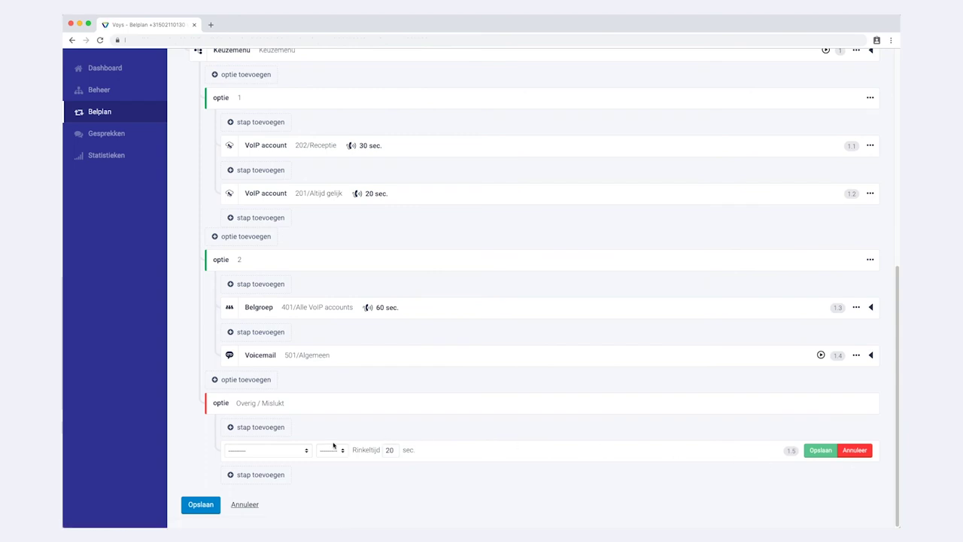
left_click(305, 451)
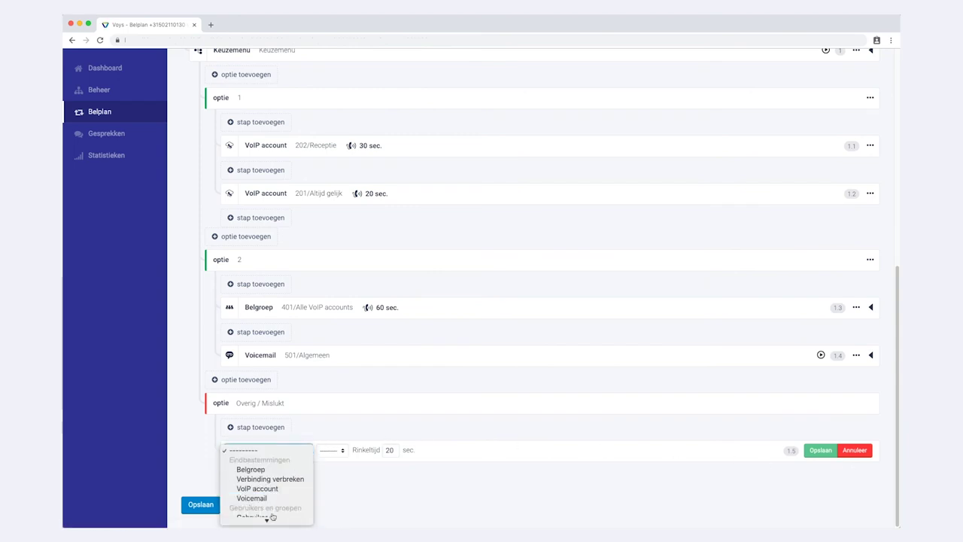
mouse_move(267, 518)
left_click(256, 480)
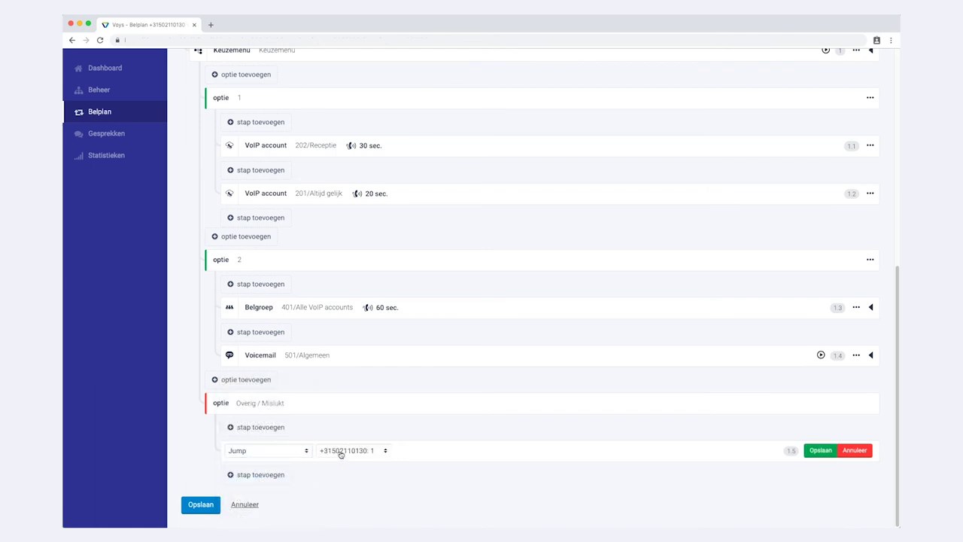
left_click(387, 452)
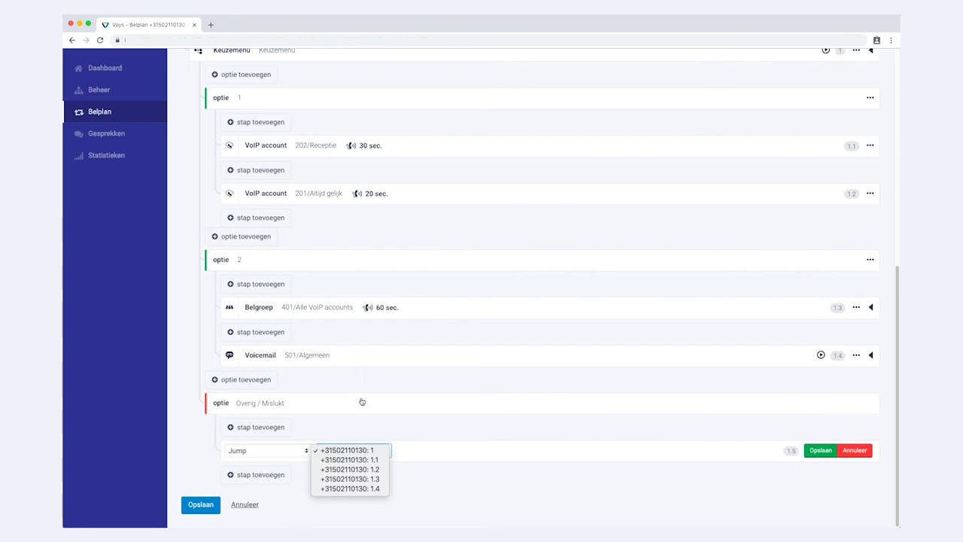
left_click(365, 450)
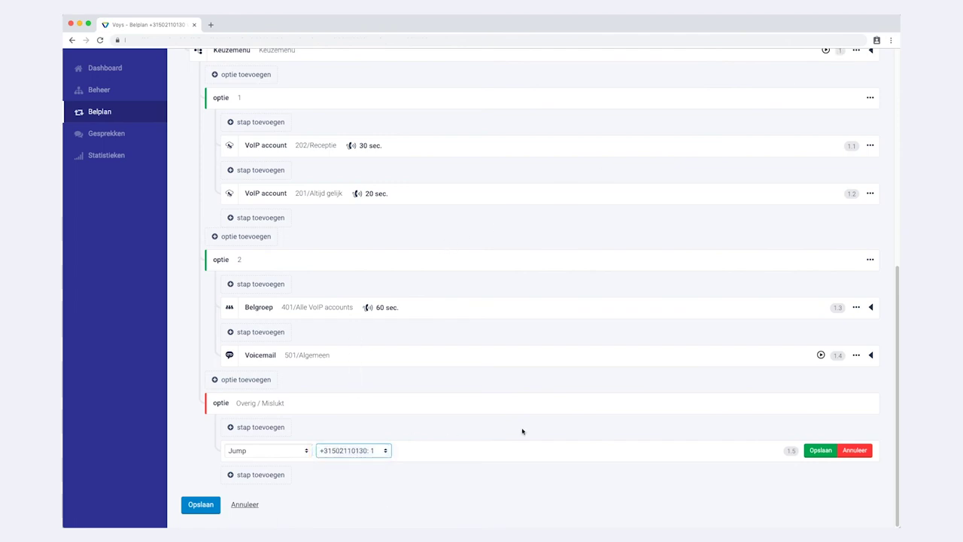
left_click(818, 453)
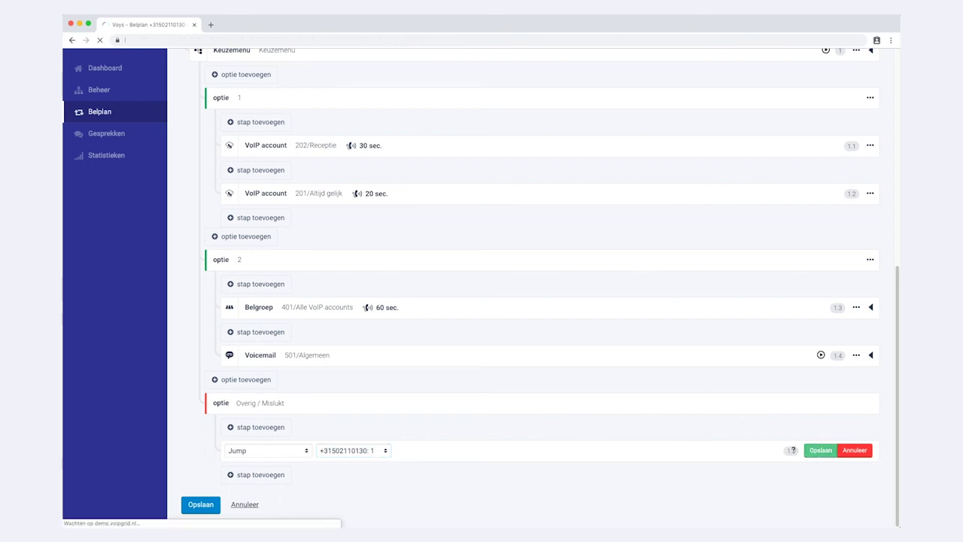